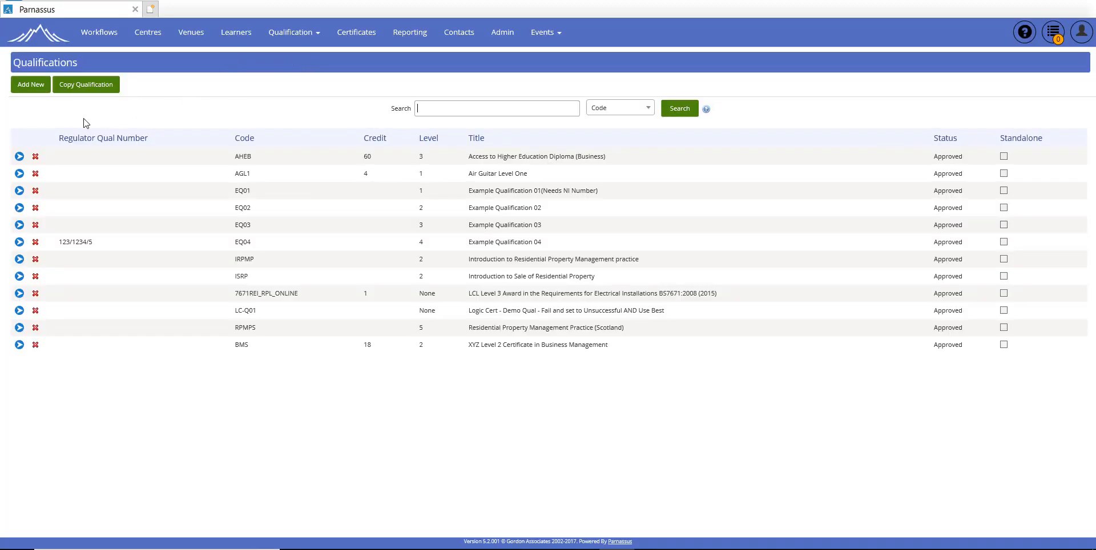
- Create a new credit-based qualification titled "Music Level 1" with the qualification code ML1
left_click(33, 86)
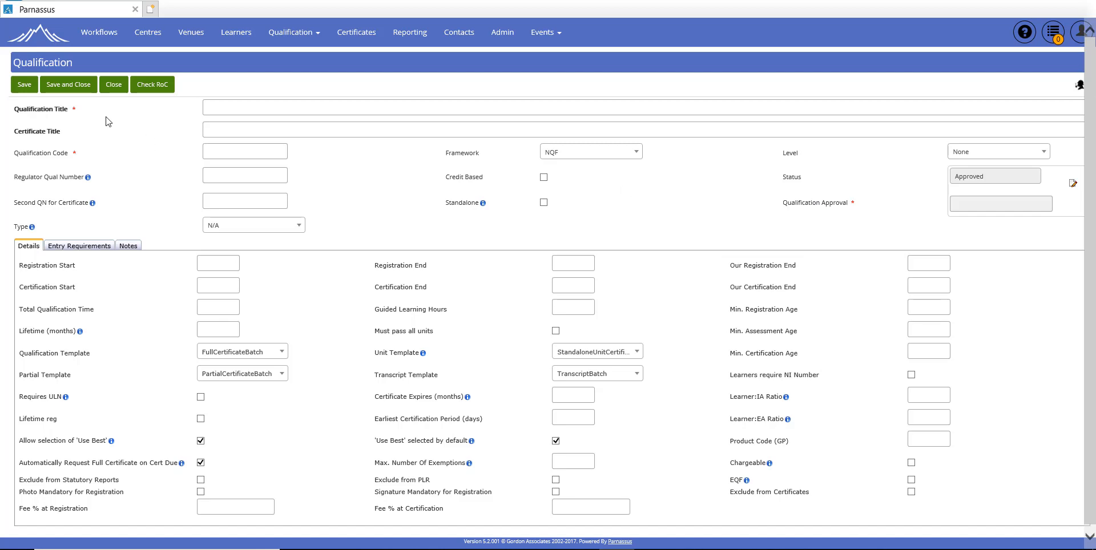
left_click(224, 109)
type("Mus")
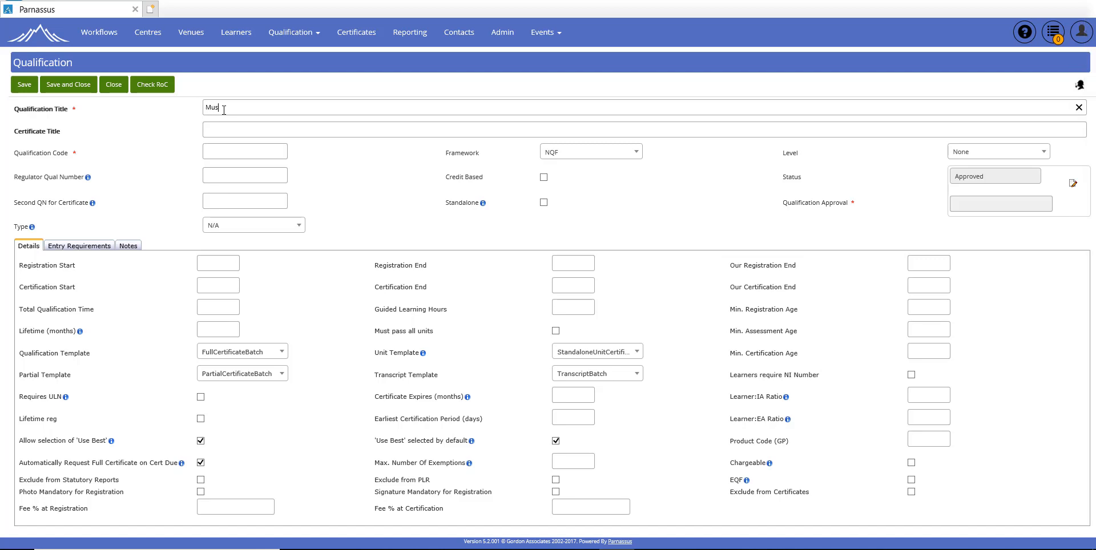
type("ic Level 1")
left_click(226, 149)
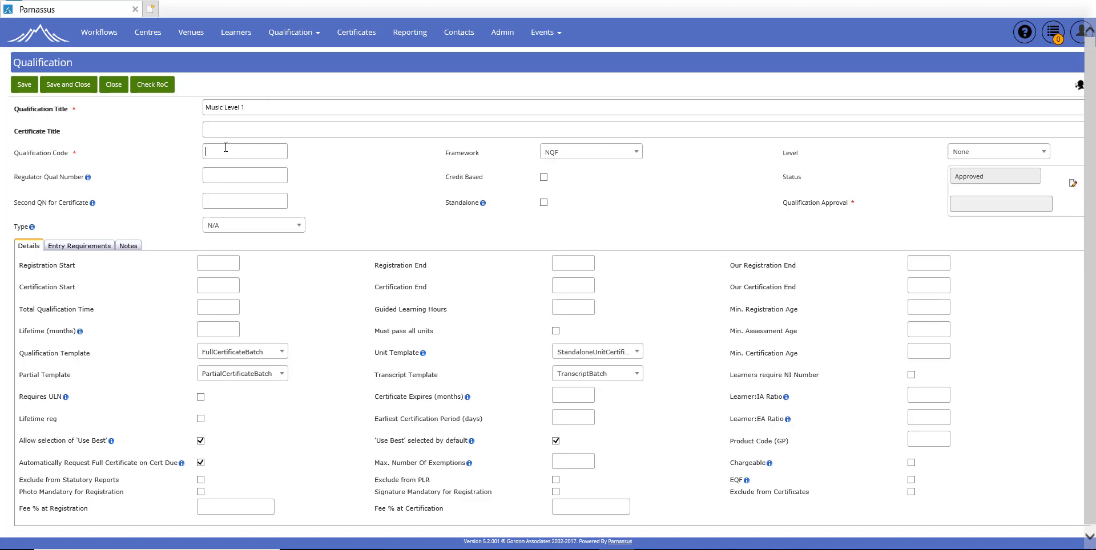
type("ML1")
left_click(544, 179)
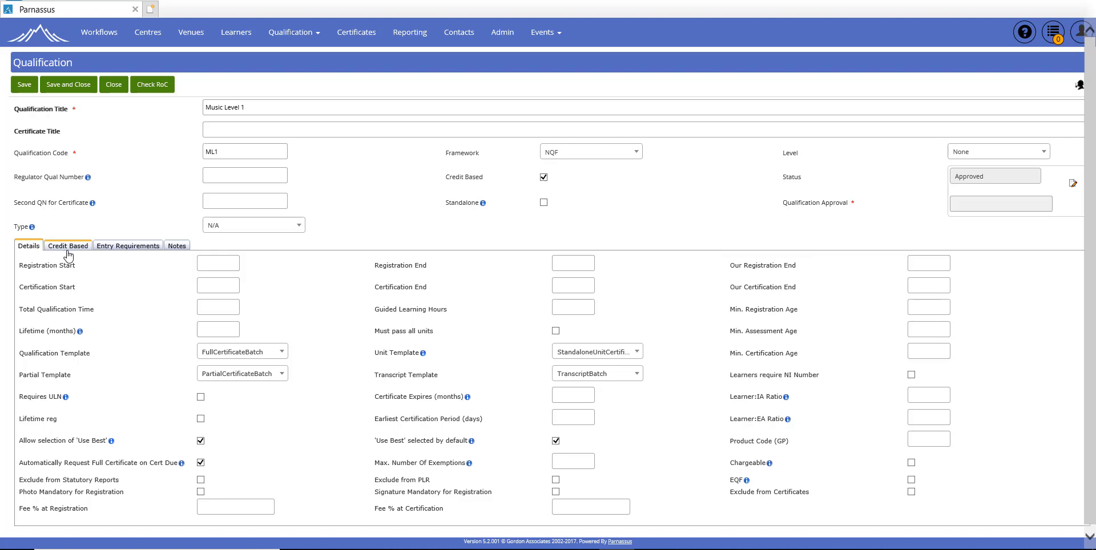
left_click(25, 84)
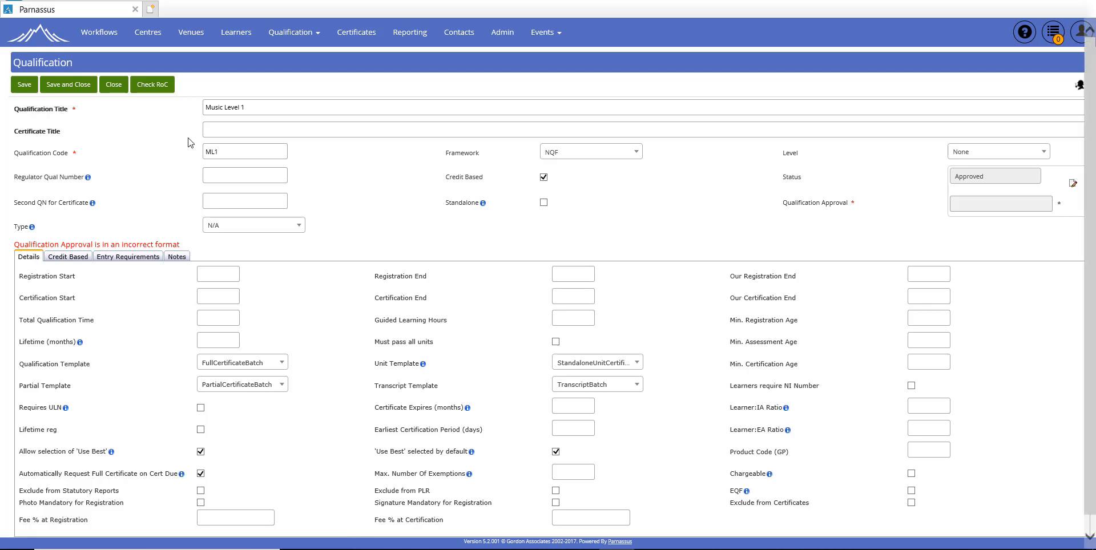
- Set the qualification approval date to 23/01/2019 with the change reason "Approved by regulator", and save the qualification
left_click(1072, 189)
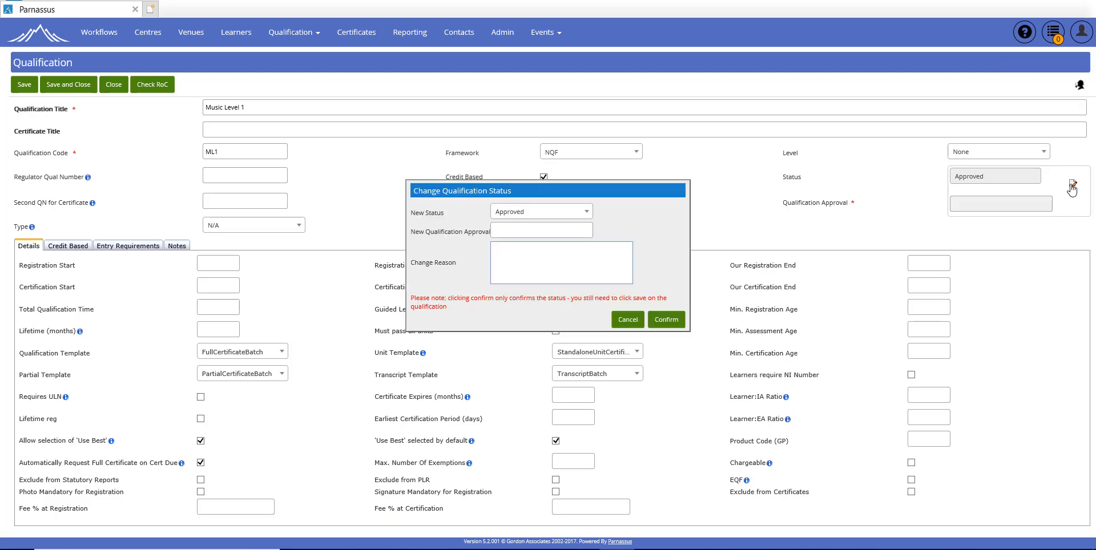
left_click(522, 229)
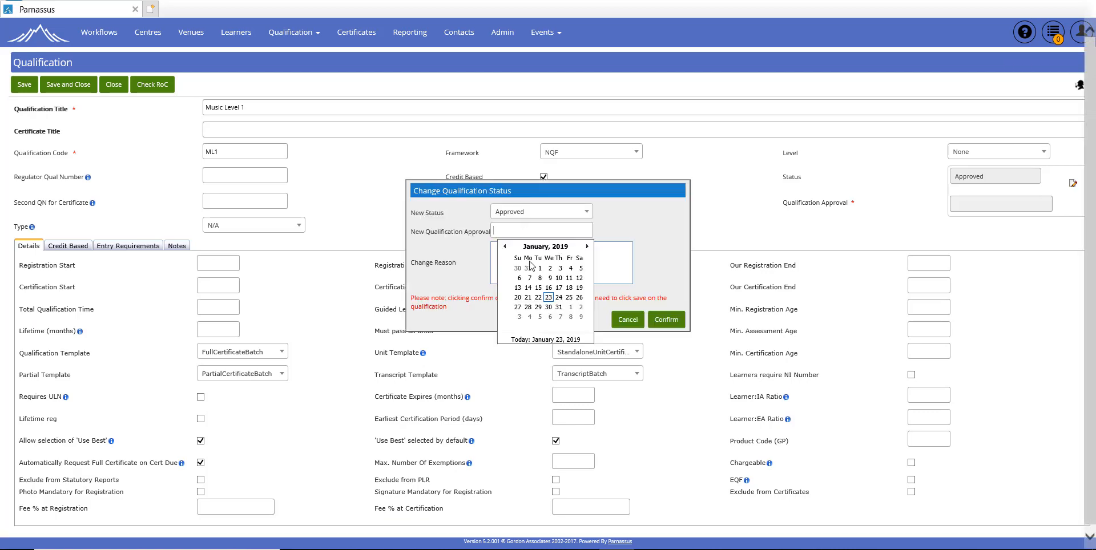
left_click(548, 298)
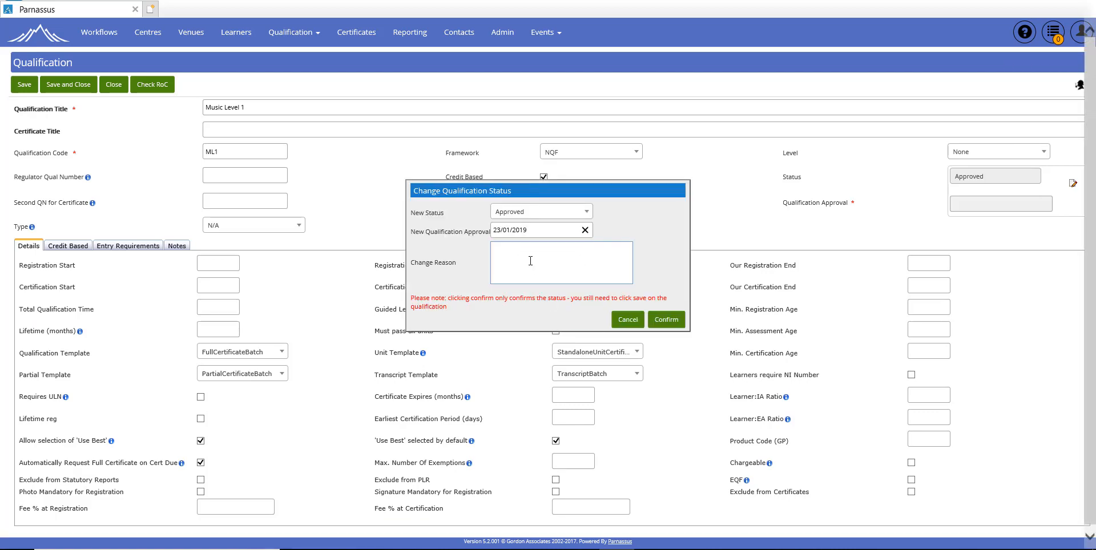
left_click(530, 261)
type("Approved by ")
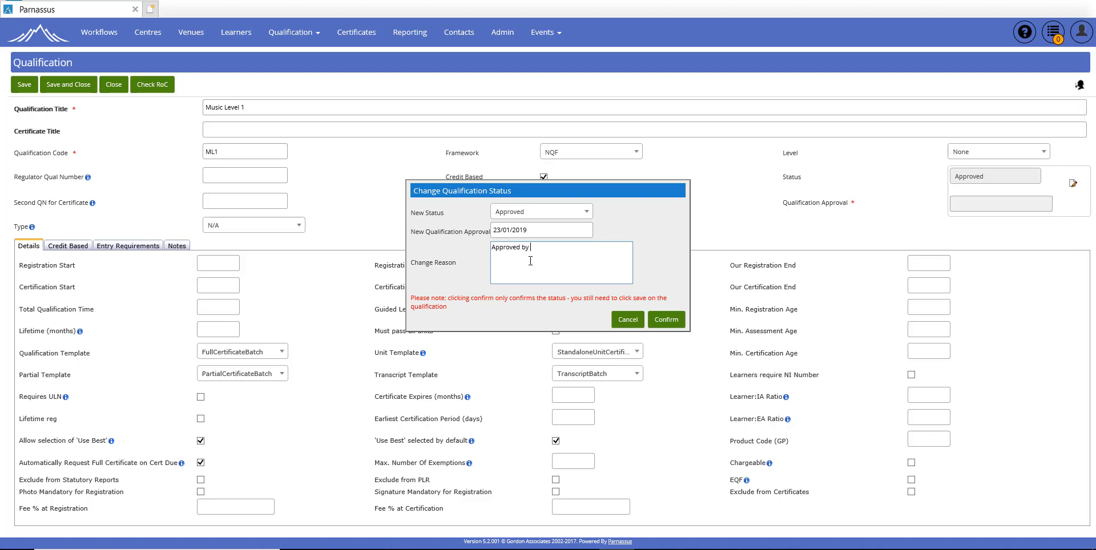
type("regulator")
left_click(661, 321)
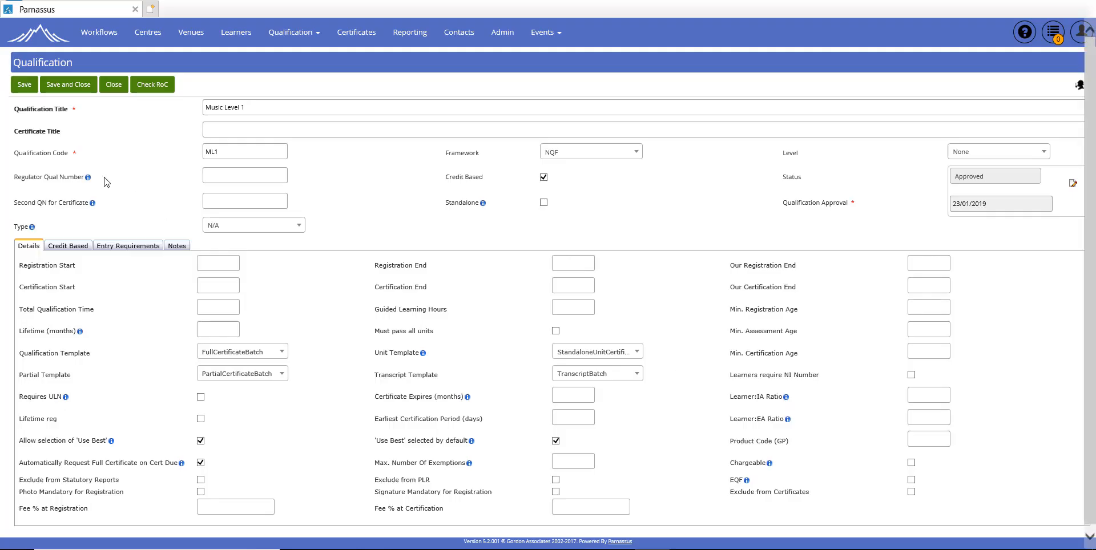
left_click(22, 87)
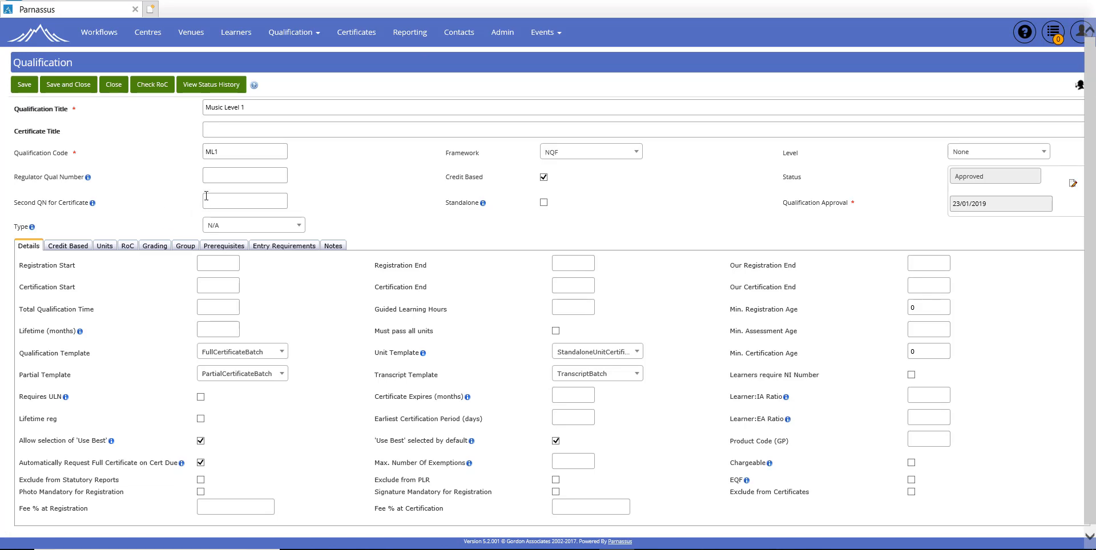
- Give the Music Level 1 qualification pass/fail grading
left_click(155, 251)
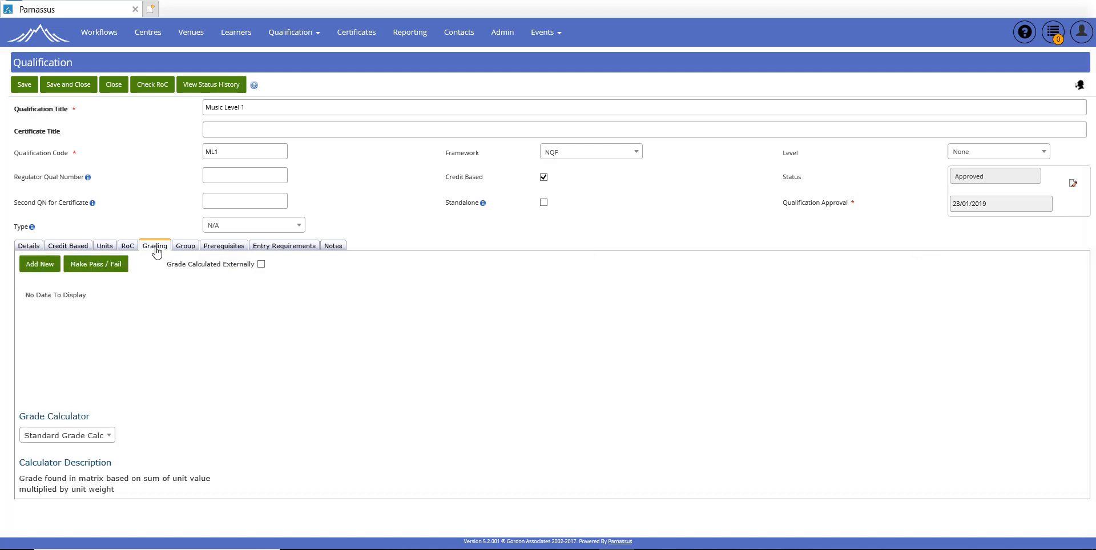
left_click(98, 265)
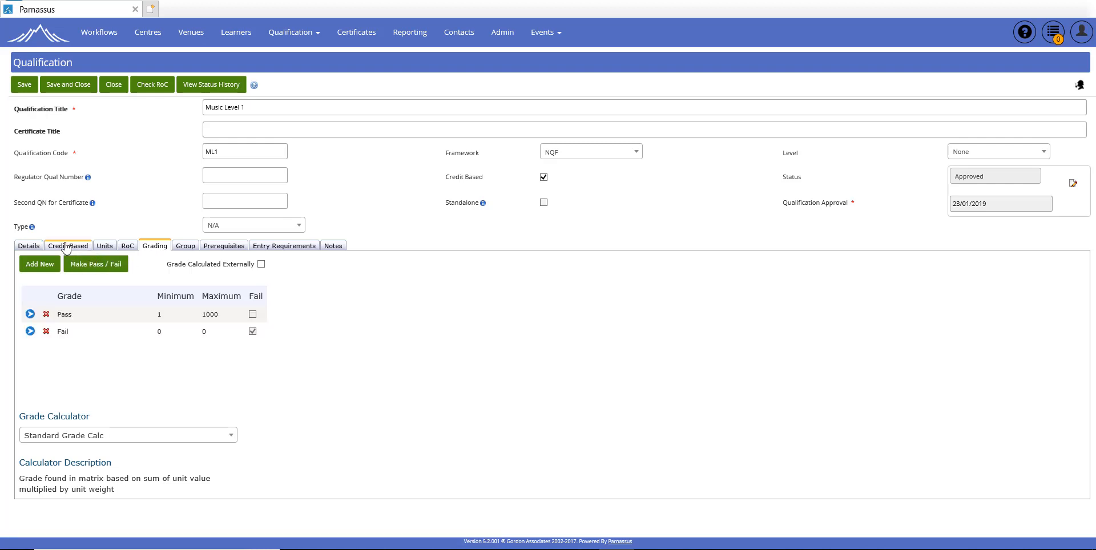
- Add a unit group named "Mandatory" with the code Mand1 to the qualification
left_click(105, 247)
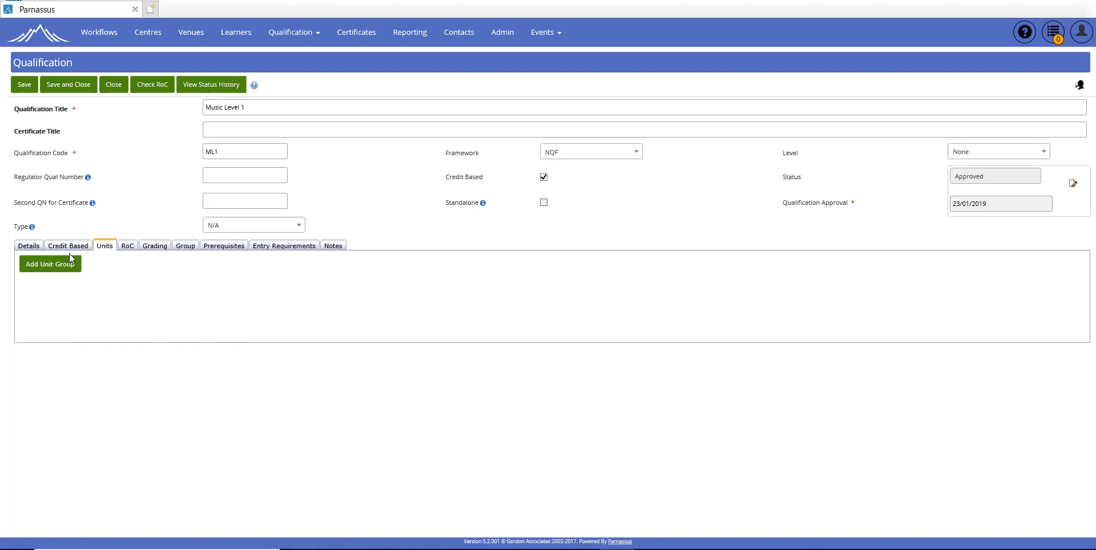
left_click(57, 272)
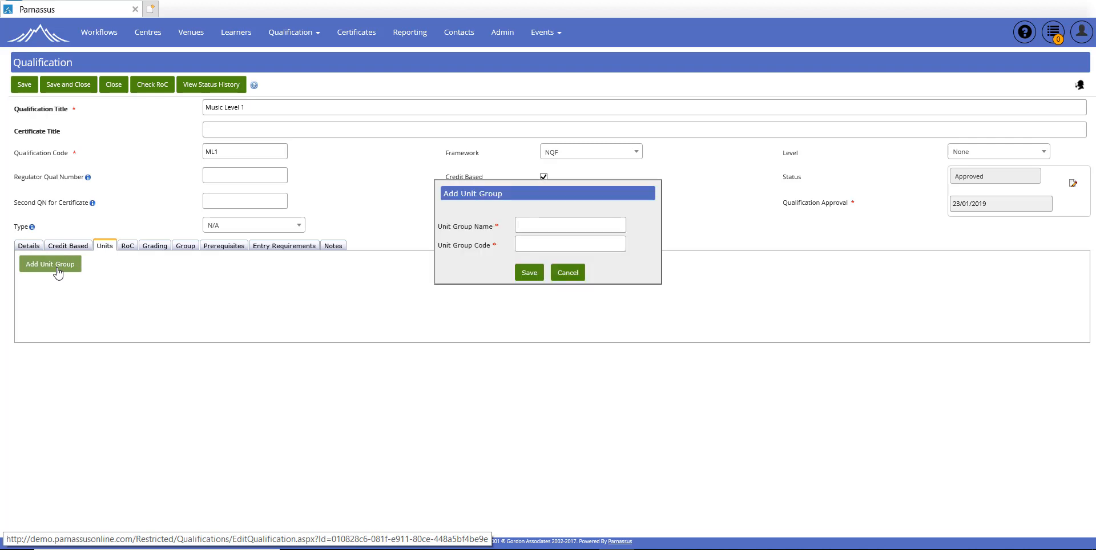
type("Mandatory")
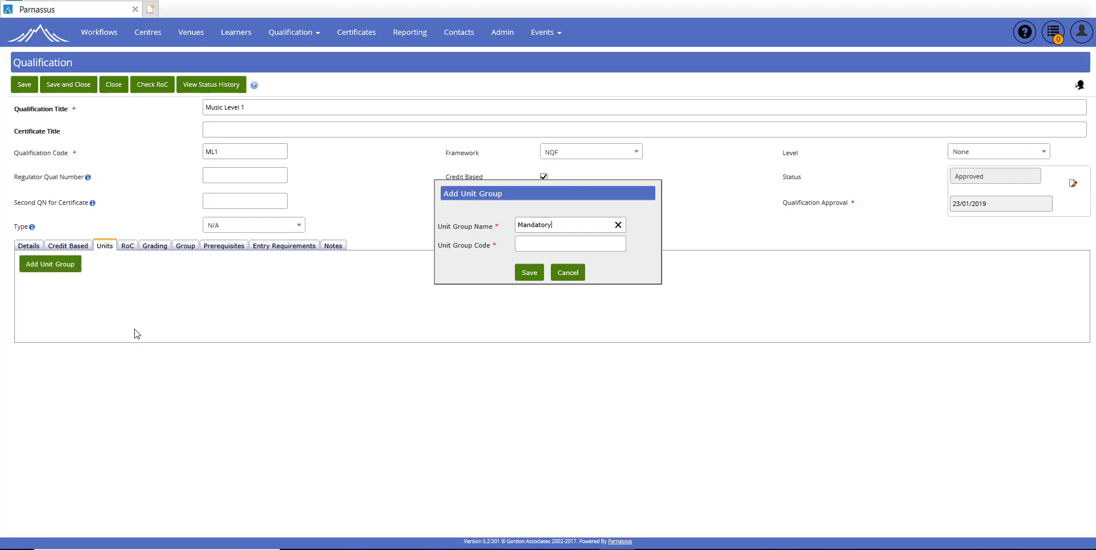
left_click(533, 246)
type("Mand1")
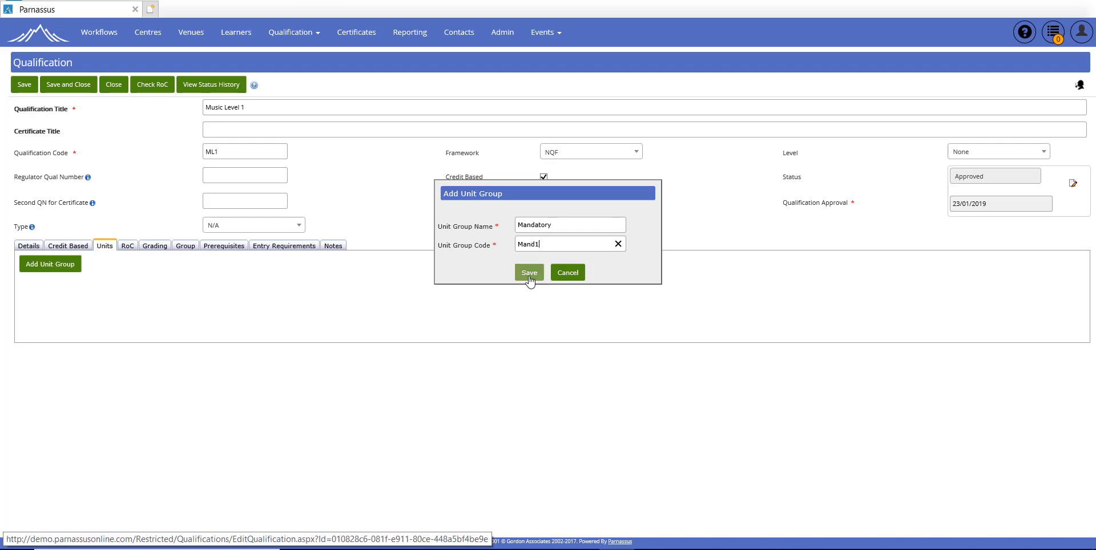
left_click(529, 273)
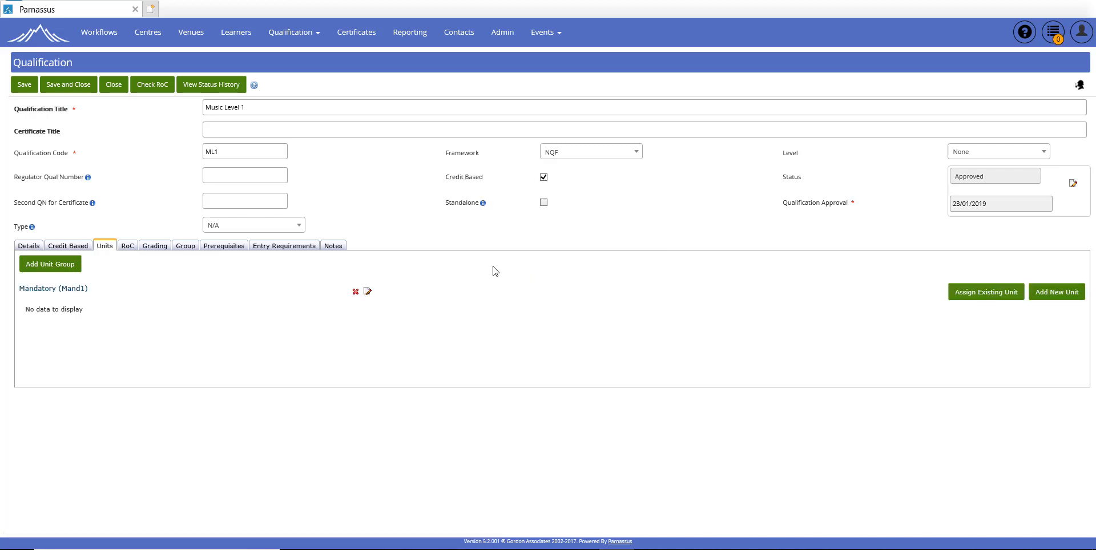
- Add a second unit group named "Optional" with the code Opt1
left_click(59, 267)
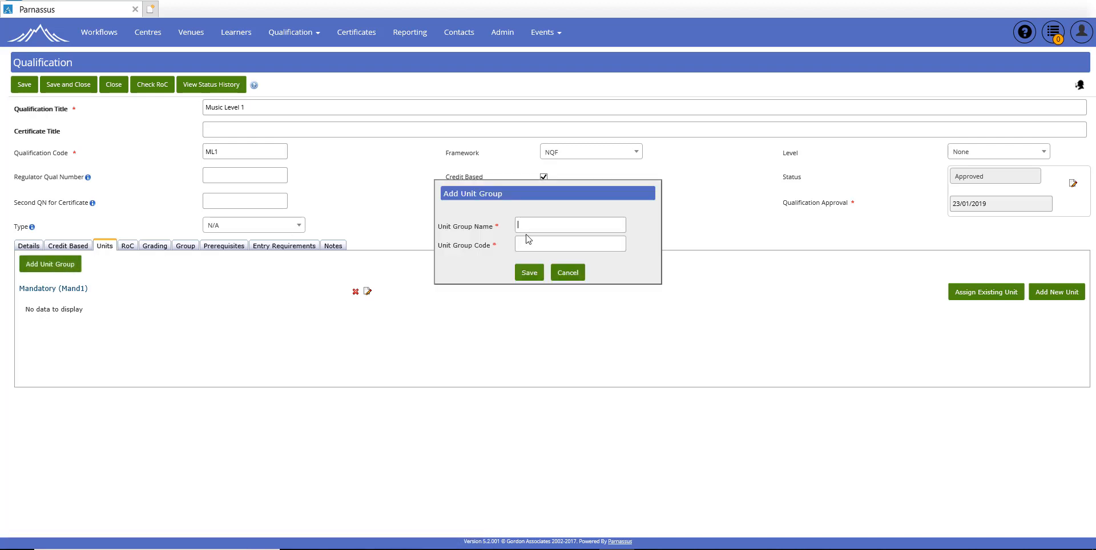
type("Optional")
left_click(527, 247)
type("Opt1")
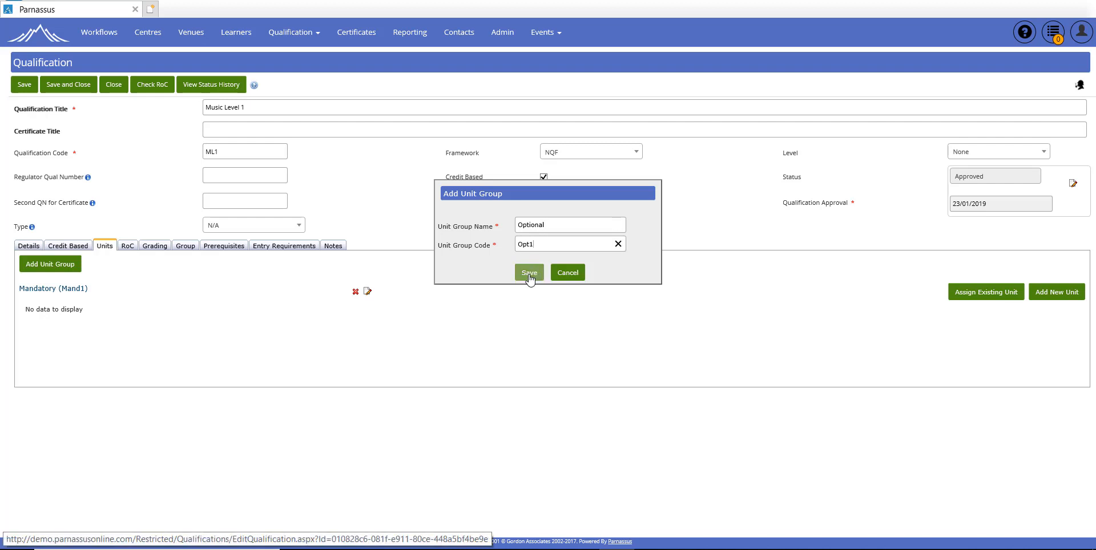
left_click(529, 275)
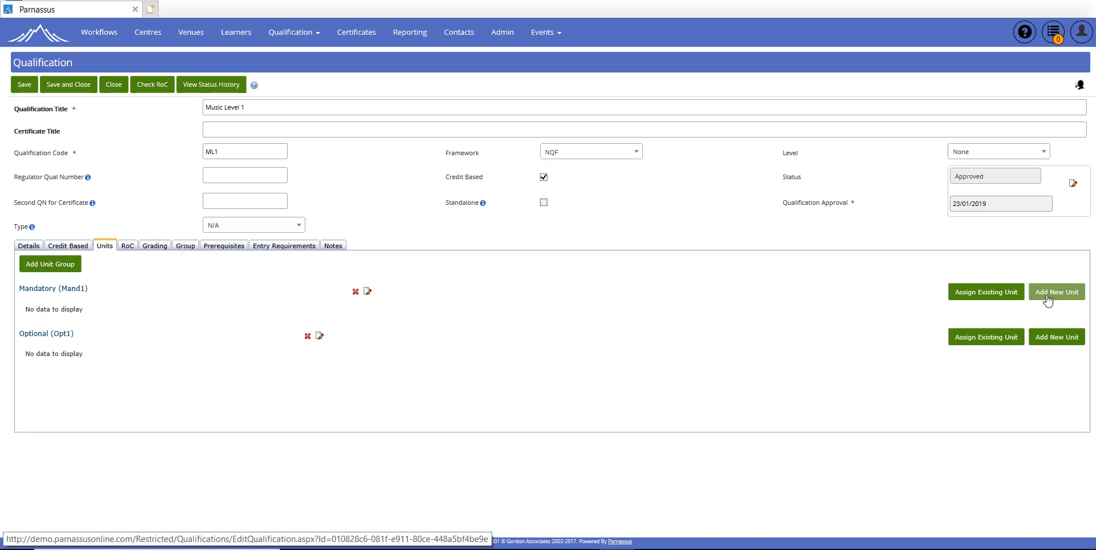
- Assign the existing unit UA1 (Air 1) to the Mandatory unit group
left_click(968, 294)
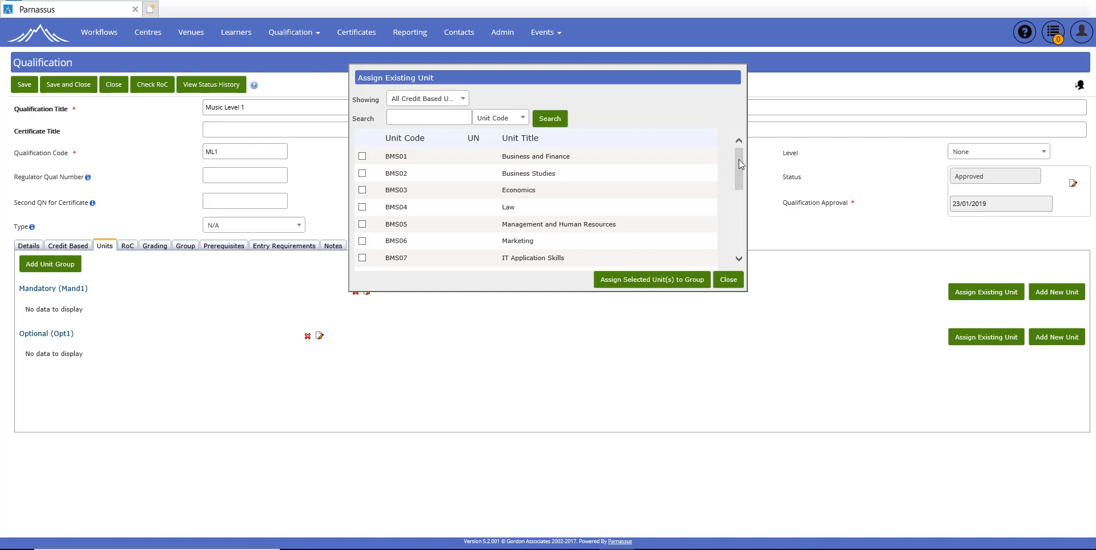
left_click_drag(738, 159, 739, 223)
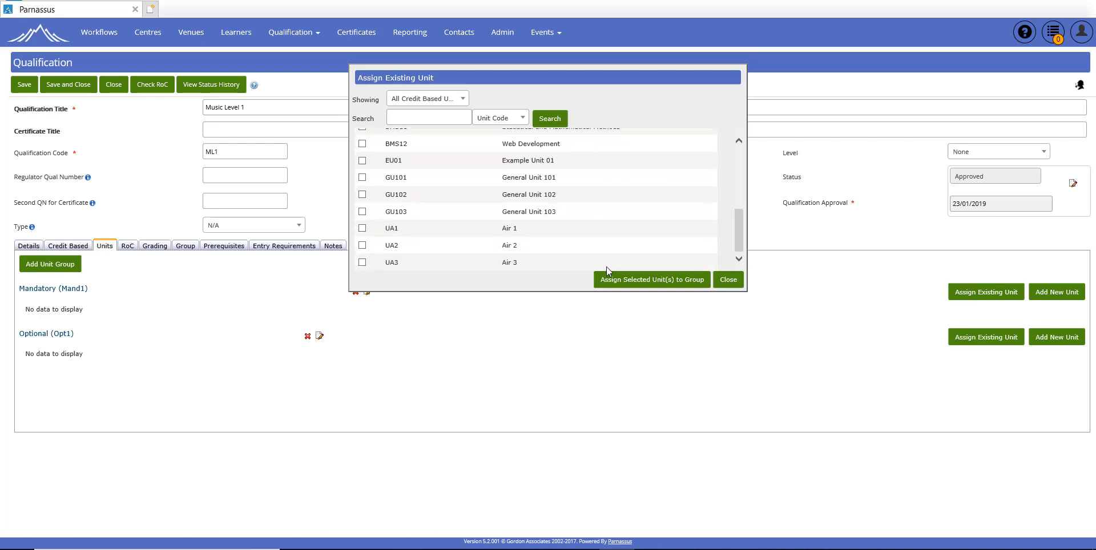
left_click(362, 228)
left_click(620, 284)
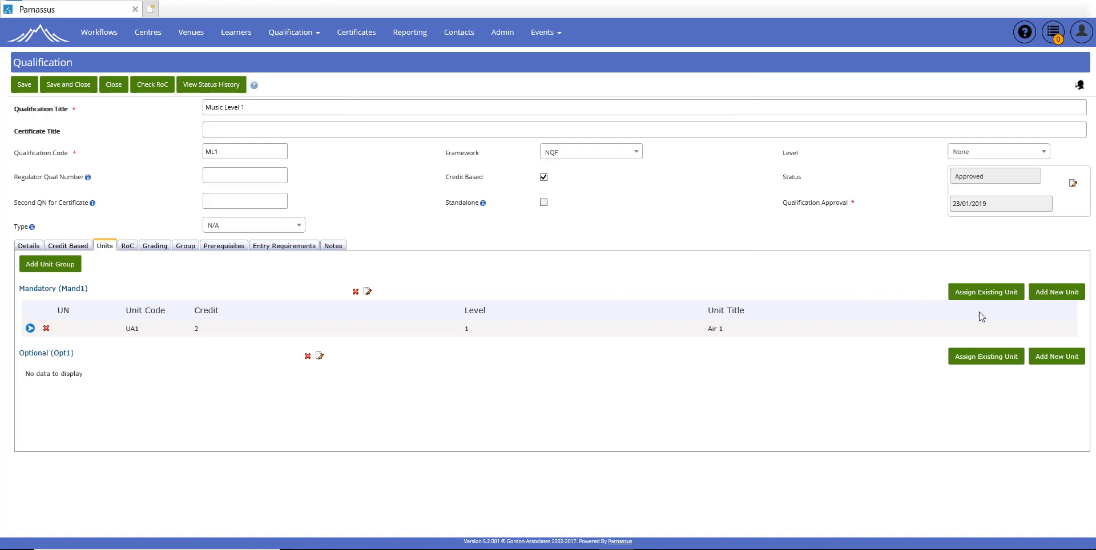
- Assign the existing unit UA2 (Air 2) to the Optional unit group
left_click(981, 359)
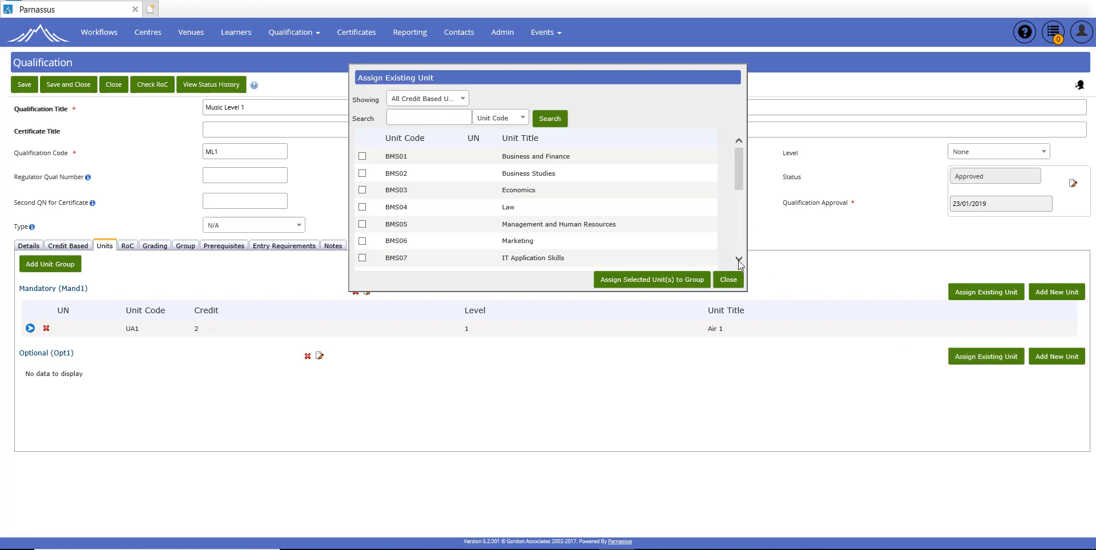
scroll(737, 260, "down", 5)
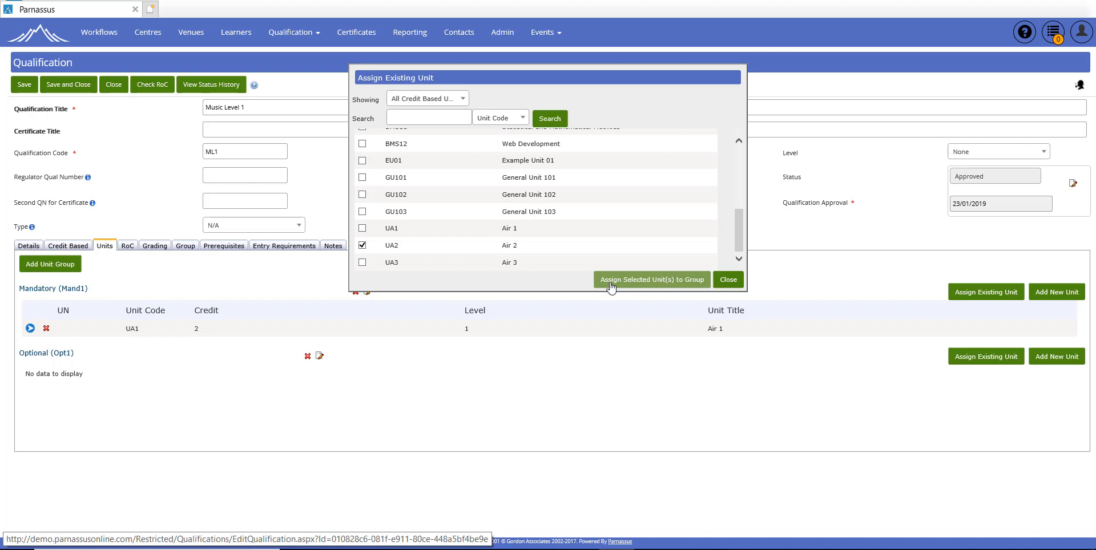
left_click(611, 288)
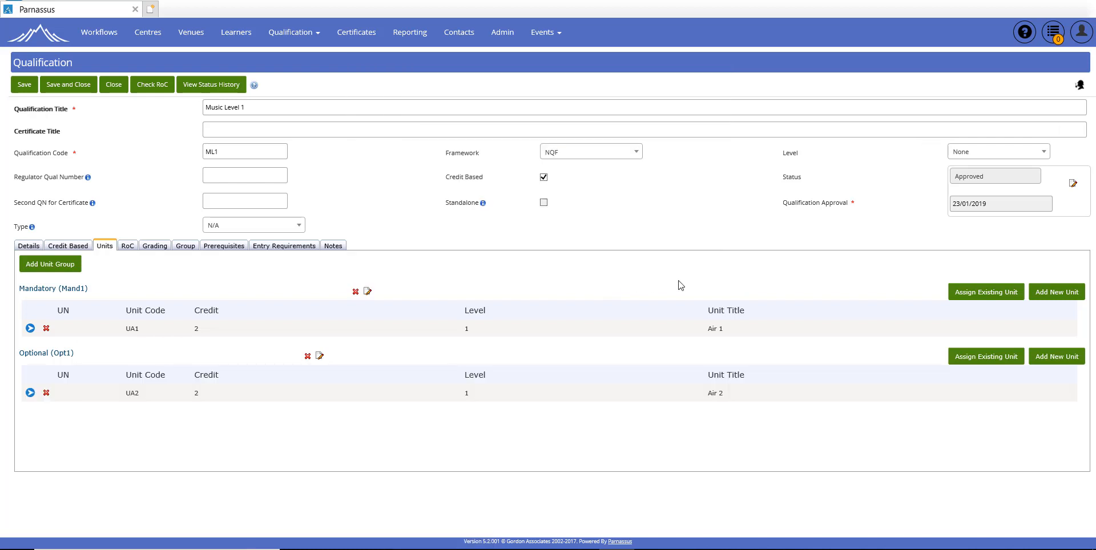
- Start a new unit in the Optional group named "Air 4" with unit code UA4 and level 1
left_click(1046, 359)
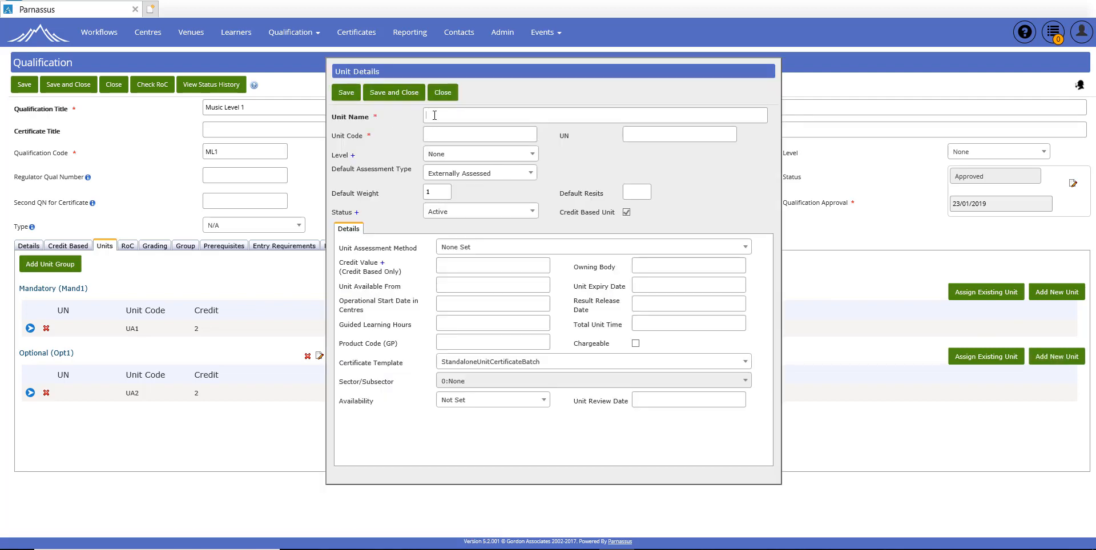
type("Air 4")
left_click(432, 136)
type("UA4")
left_click(443, 154)
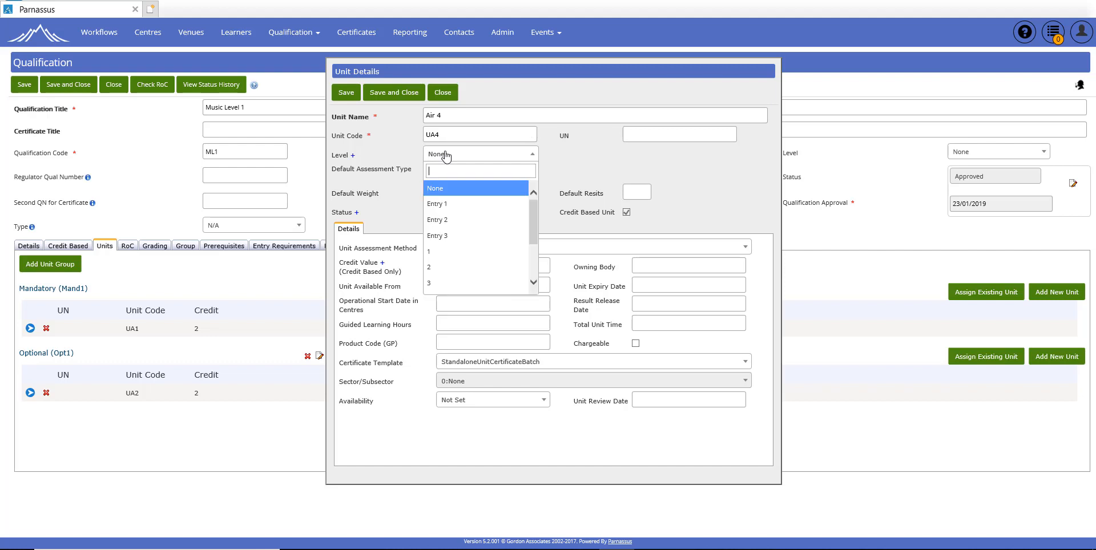
left_click(435, 251)
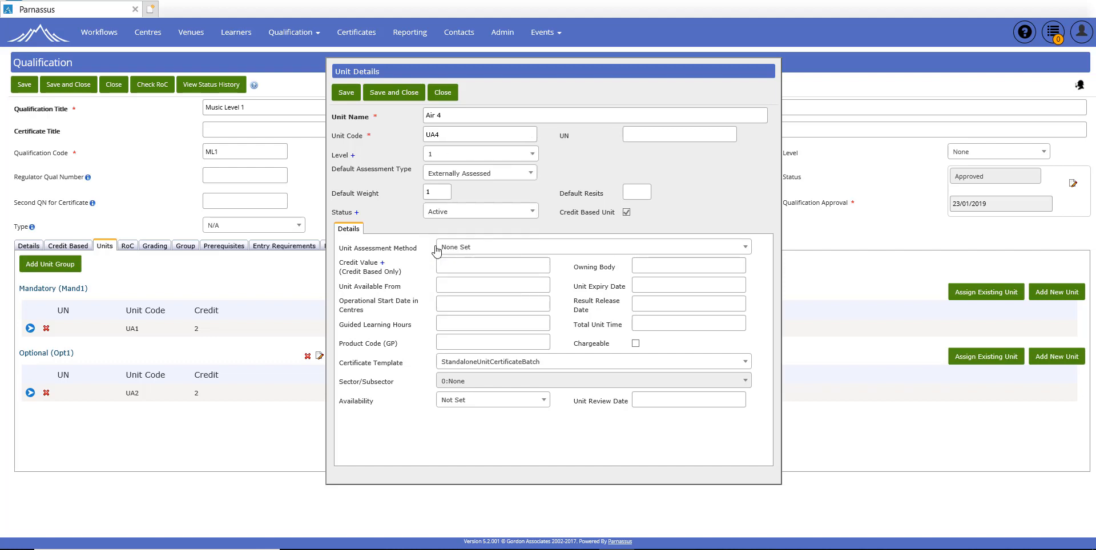
- Set the new unit's default assessment type to Internally Assessed and its credit value to 2, and save it
left_click(471, 173)
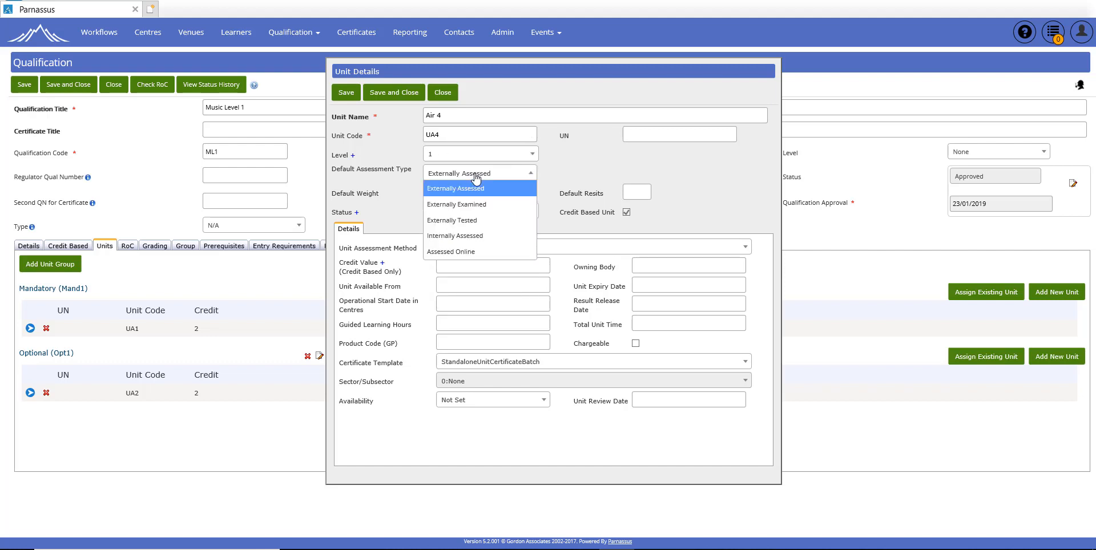
left_click(464, 236)
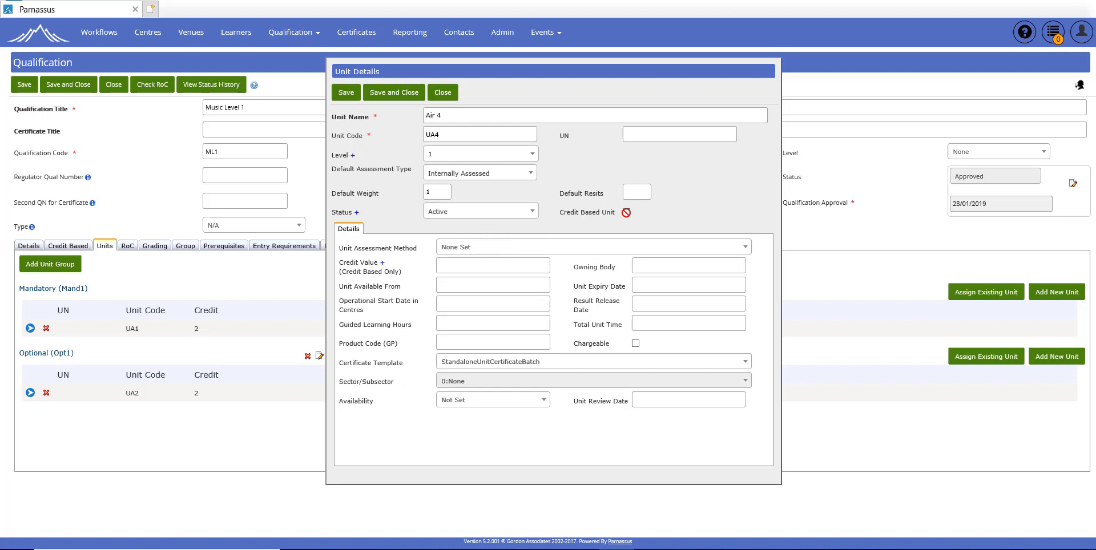
left_click(467, 267)
type("2")
left_click(347, 93)
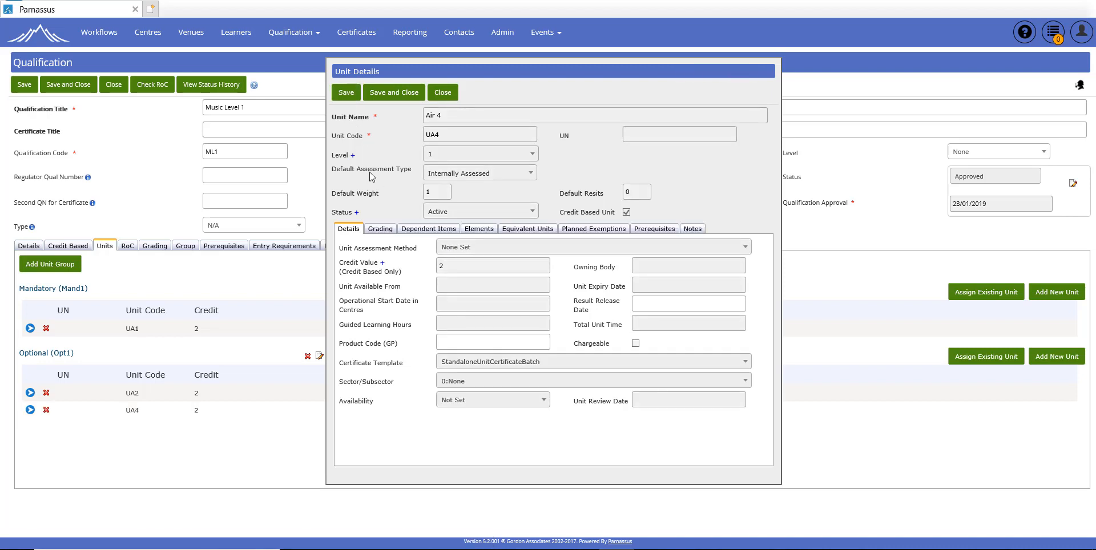
- Give the Air 4 unit pass/fail grading
left_click(381, 229)
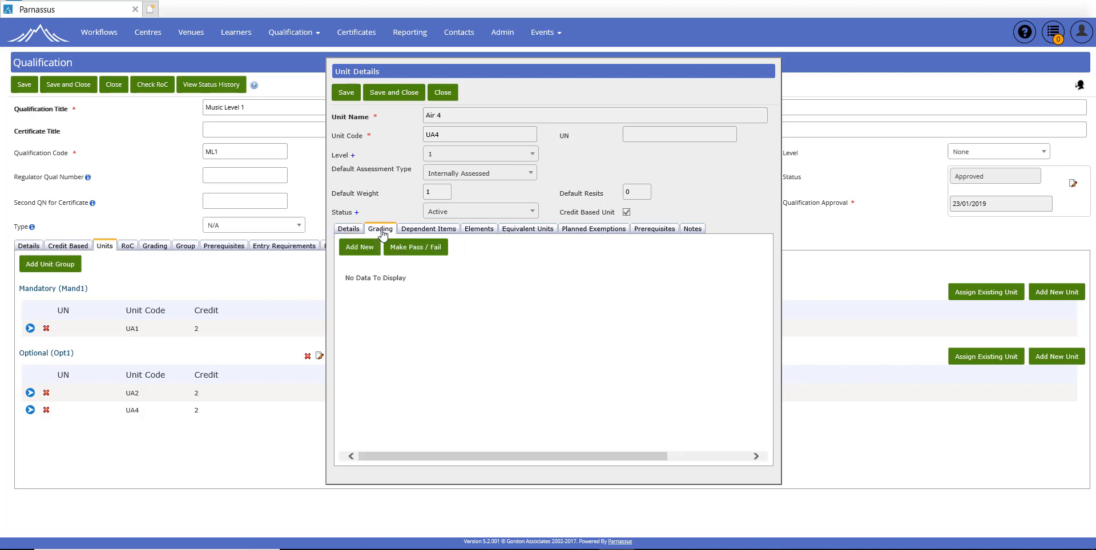
left_click(413, 250)
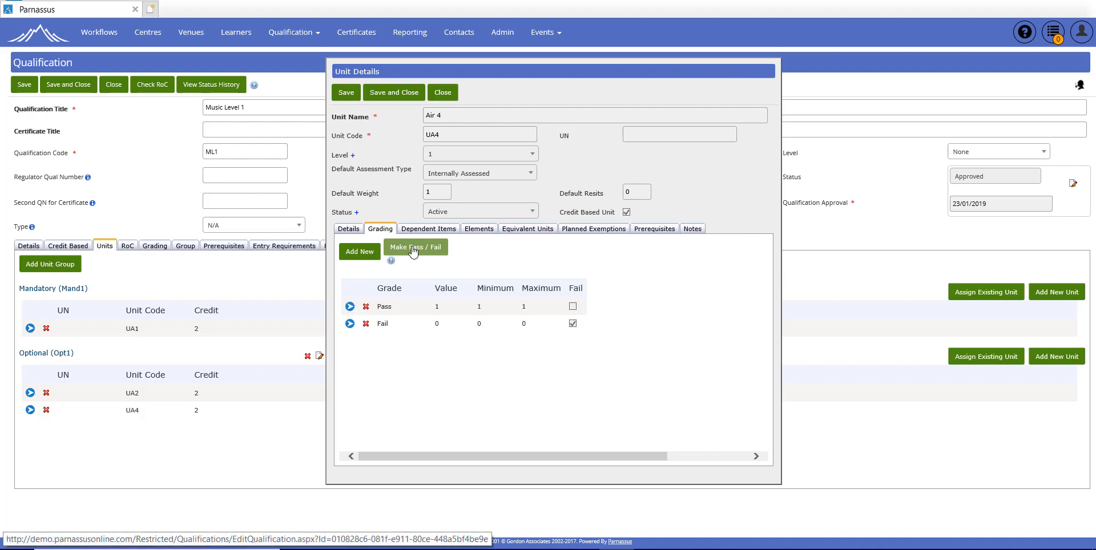
- Save the Air 4 unit with its grading and close its unit details
left_click(349, 96)
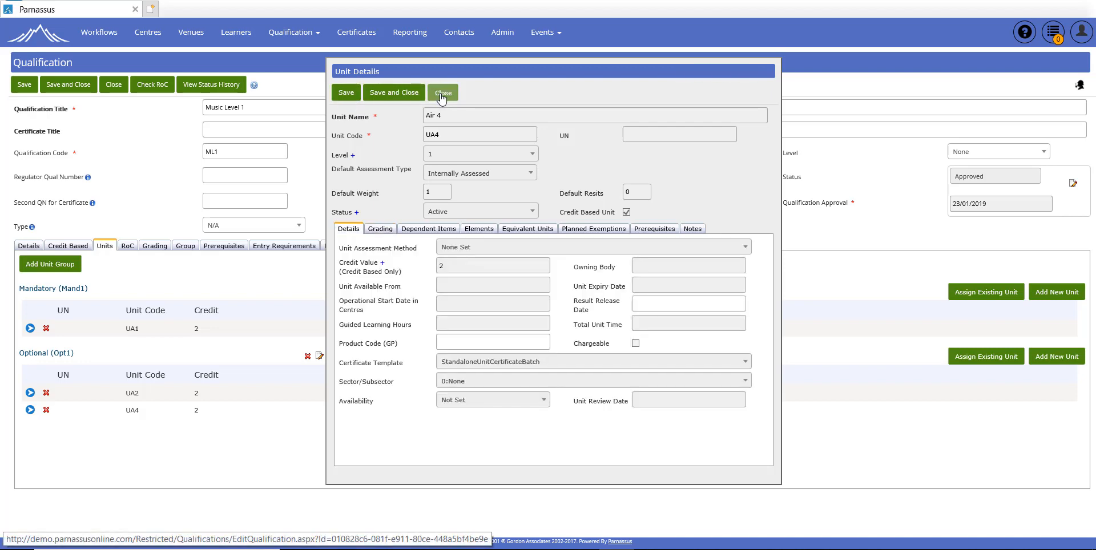
left_click(443, 93)
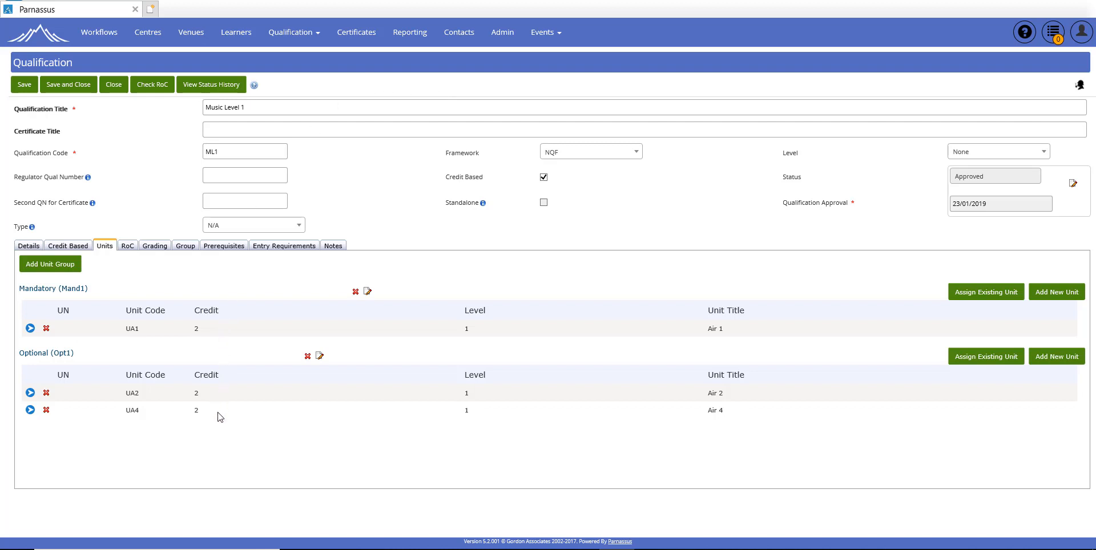
- In the Default pathway's RoC, set minimum and maximum units required to 2 and minimum and maximum credit to 4
left_click(128, 247)
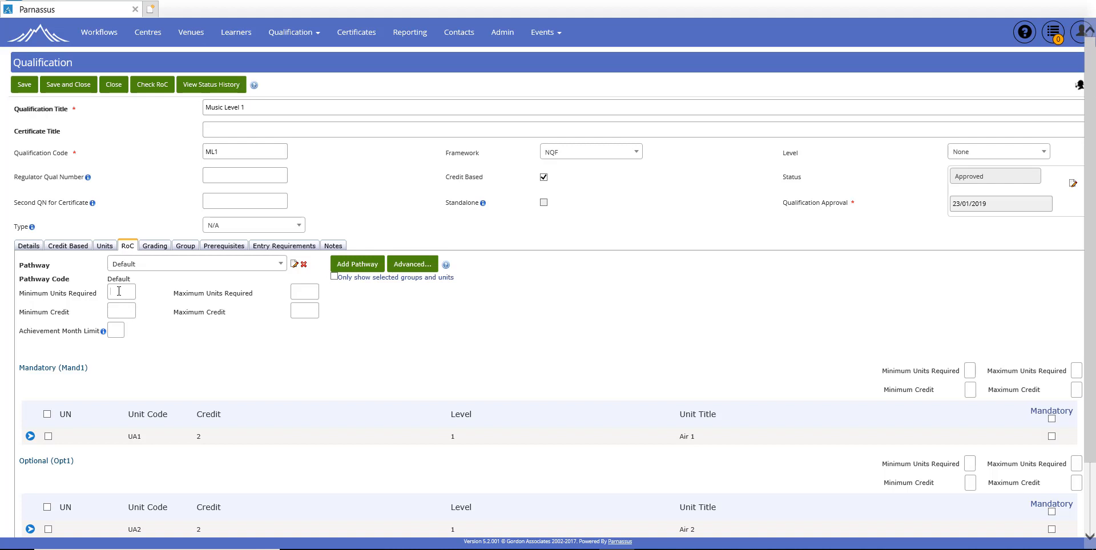
type("2")
left_click(304, 292)
type("2")
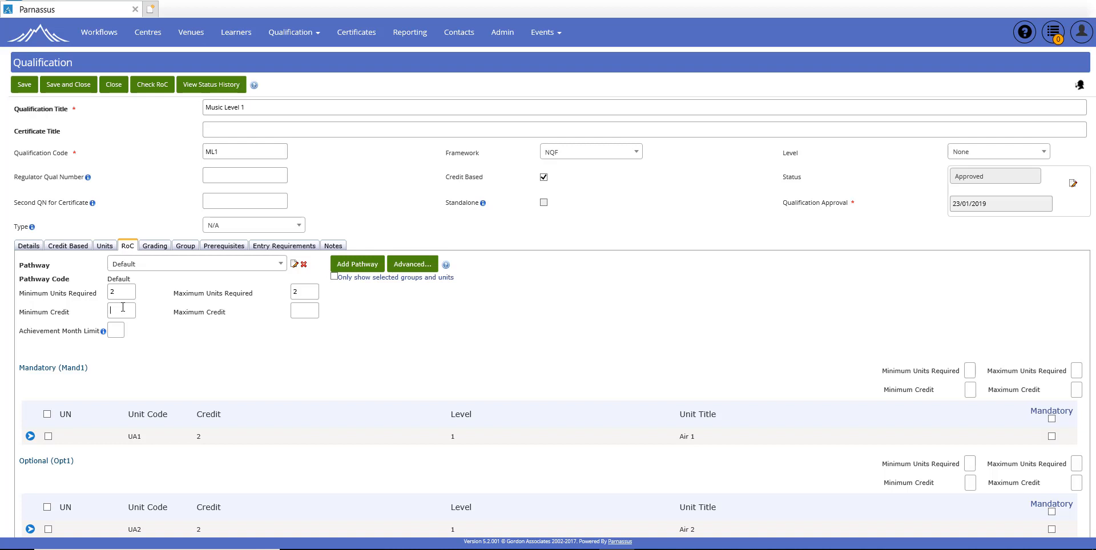
type("4")
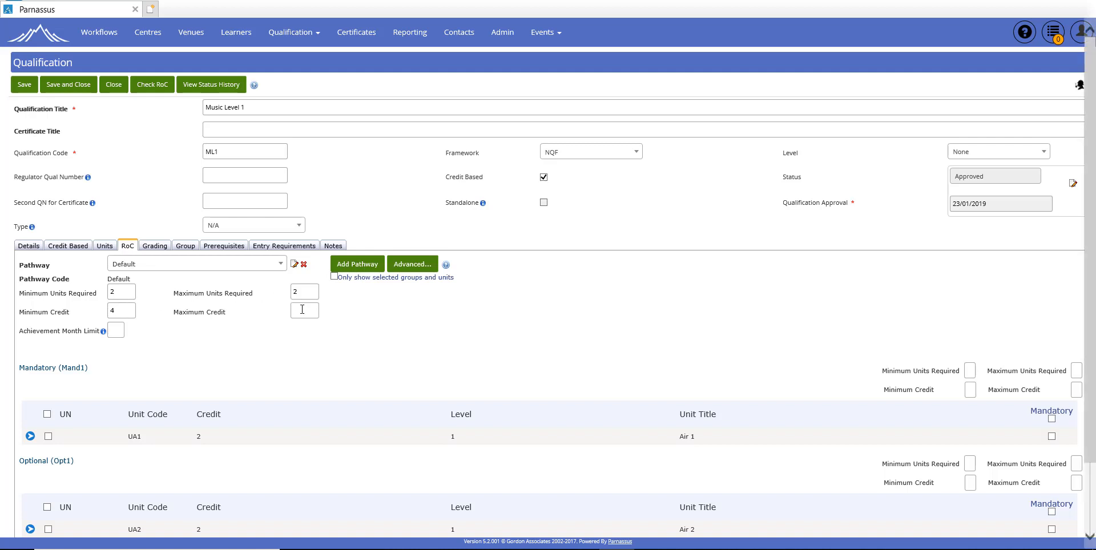
left_click(302, 309)
type("4")
- Include UA1 as mandatory in the Mandatory group, with minimum and maximum units required 1 and minimum and maximum credit 2
left_click(1052, 436)
type("1")
left_click(1076, 371)
type("1")
left_click(1074, 391)
- Include UA2 and UA4 in the Optional group, with minimum and maximum units required 1 and minimum and maximum credit 2
scroll(1091, 400, "down", 1)
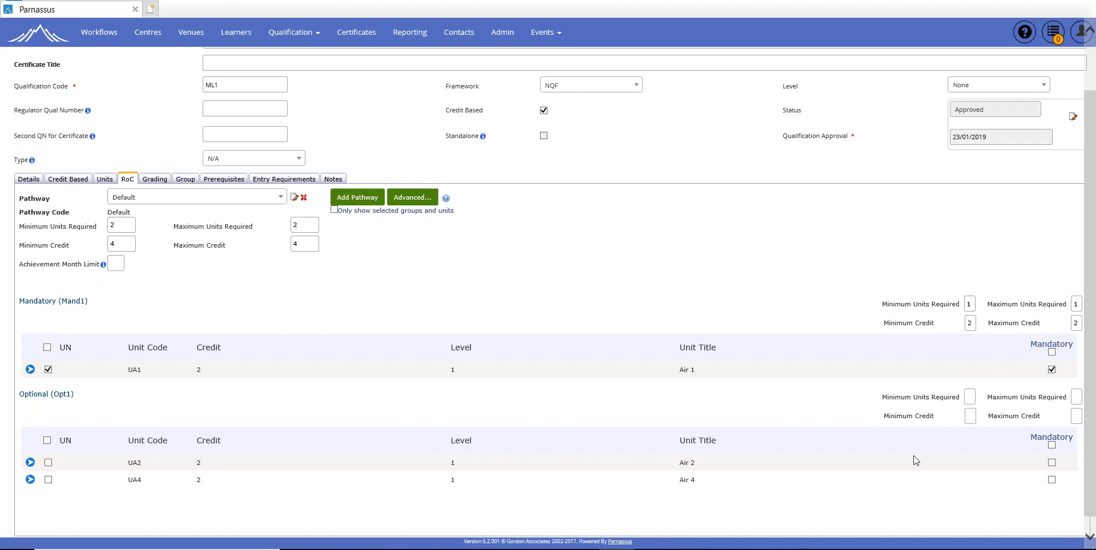
left_click(49, 462)
left_click(1077, 397)
type("1")
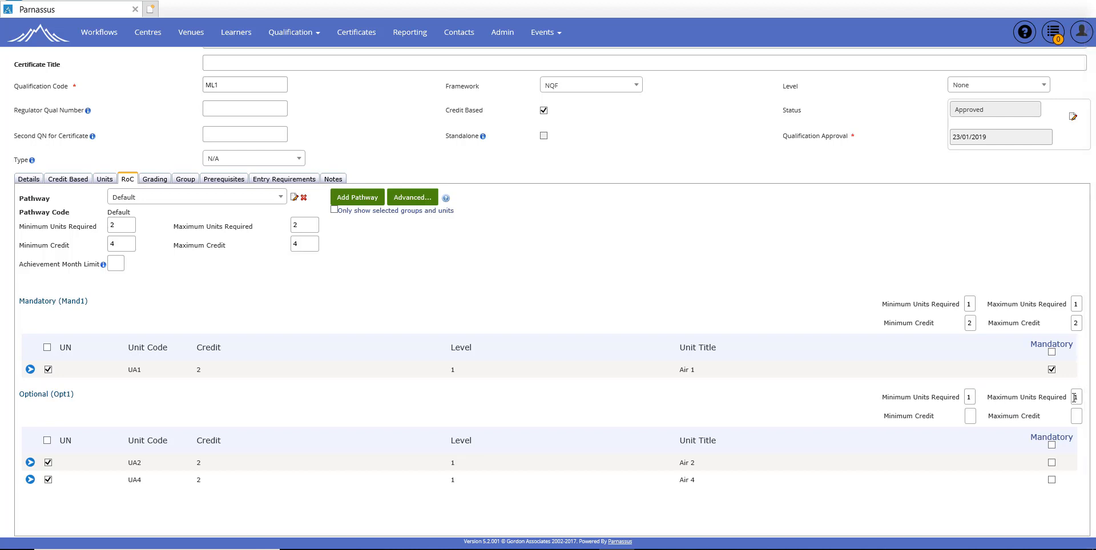
left_click(970, 417)
type("2")
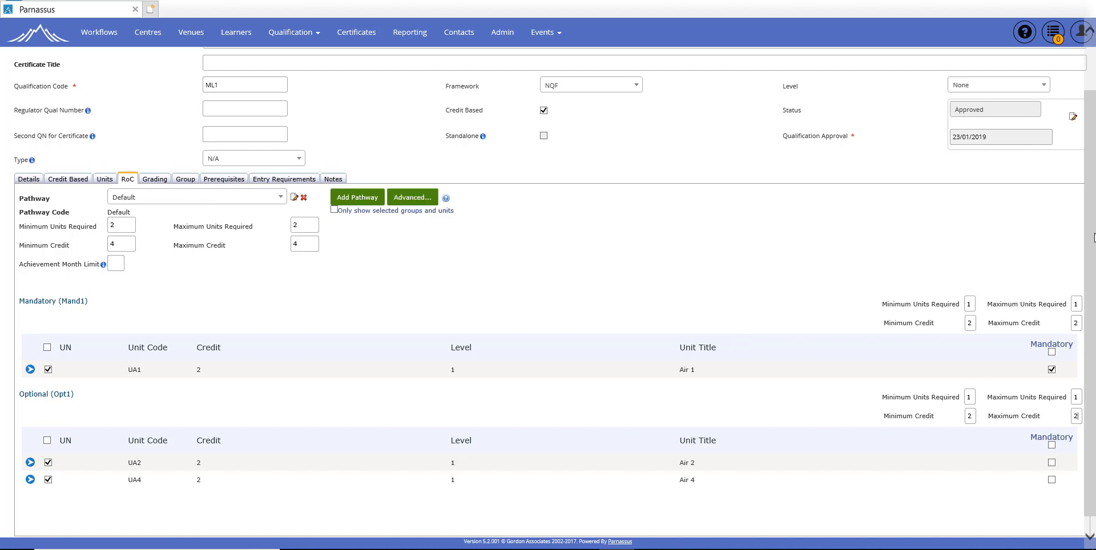
- Save the qualification with its pathway rules and run the RoC check on it
left_click_drag(1090, 237, 1090, 171)
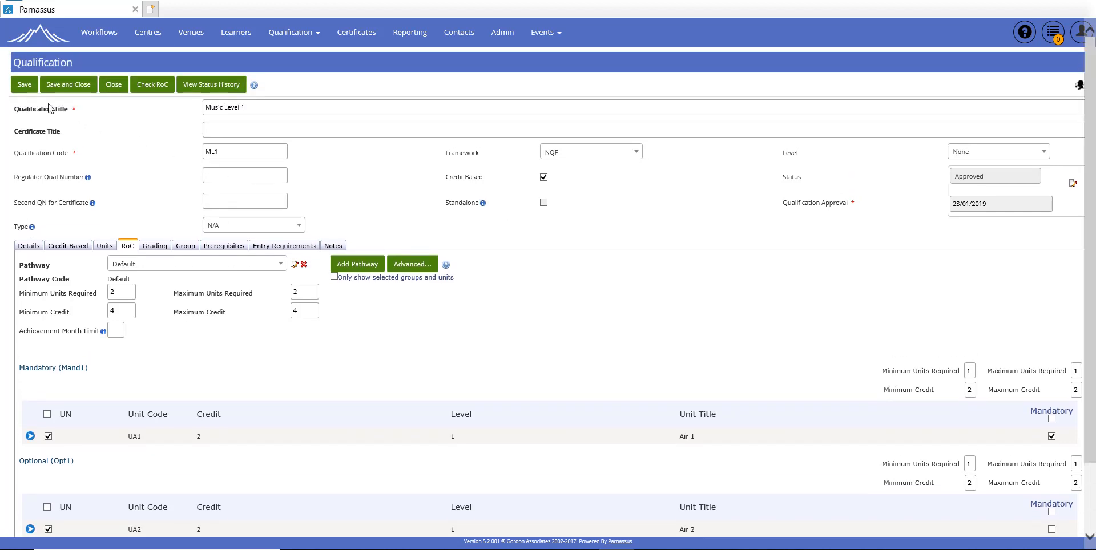
left_click(23, 85)
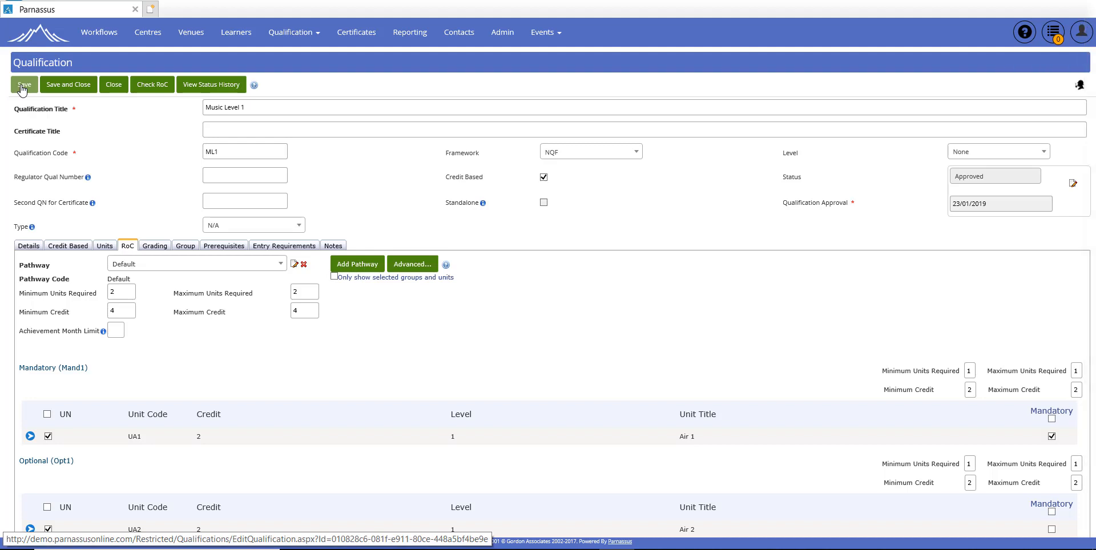
left_click(152, 84)
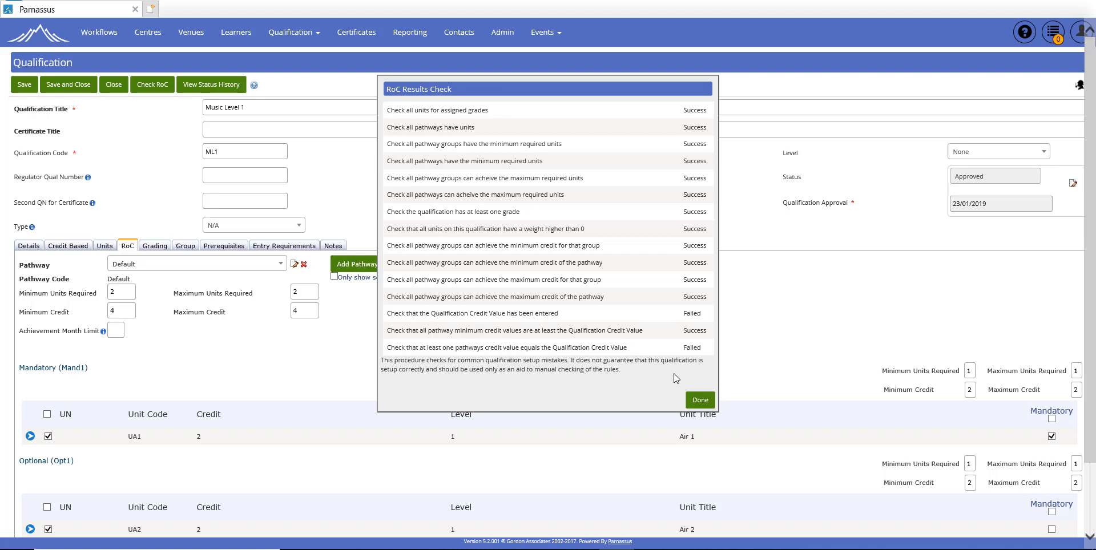
left_click(705, 399)
- Set credit value 4, mandatory unit credits 2, optional unit credits 2 and credit at the qualification's level or above 4, and save
left_click(68, 247)
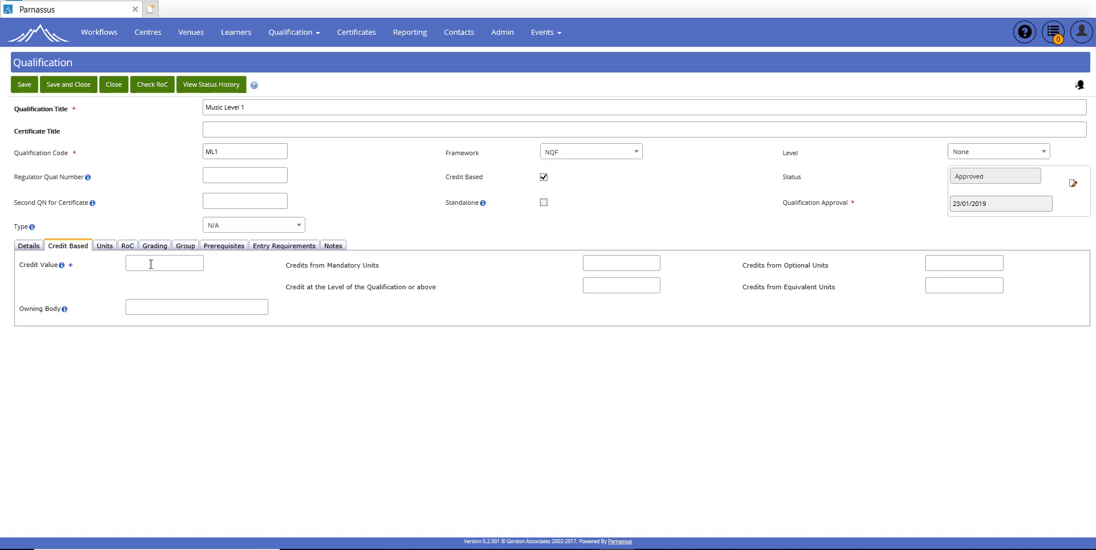
type("4")
left_click(635, 263)
type("2")
left_click(939, 266)
type("2")
left_click(609, 286)
type("4")
left_click(22, 86)
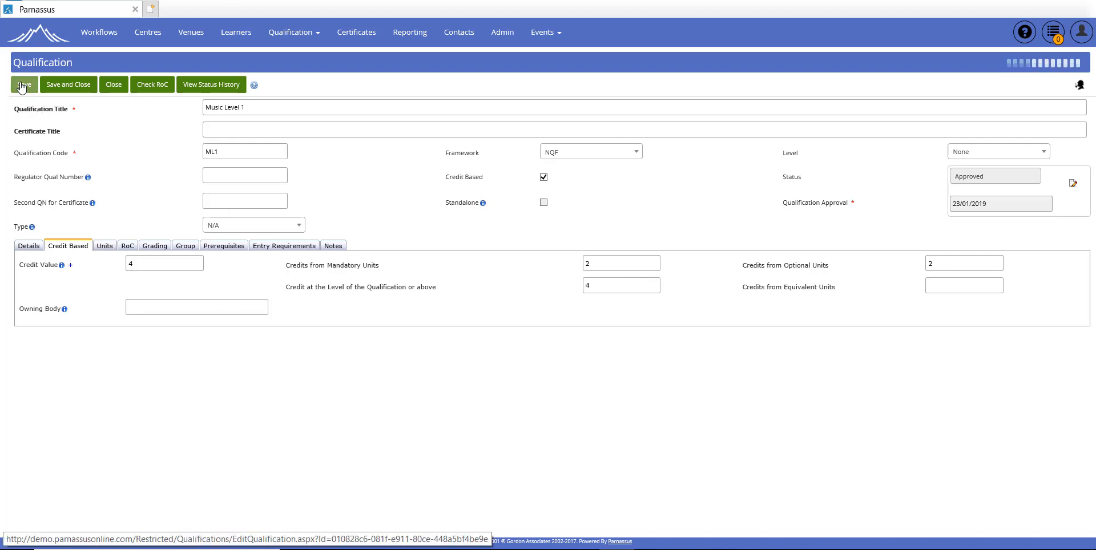
- Rerun the RoC check on the saved qualification and show the qualification's general details
left_click(161, 92)
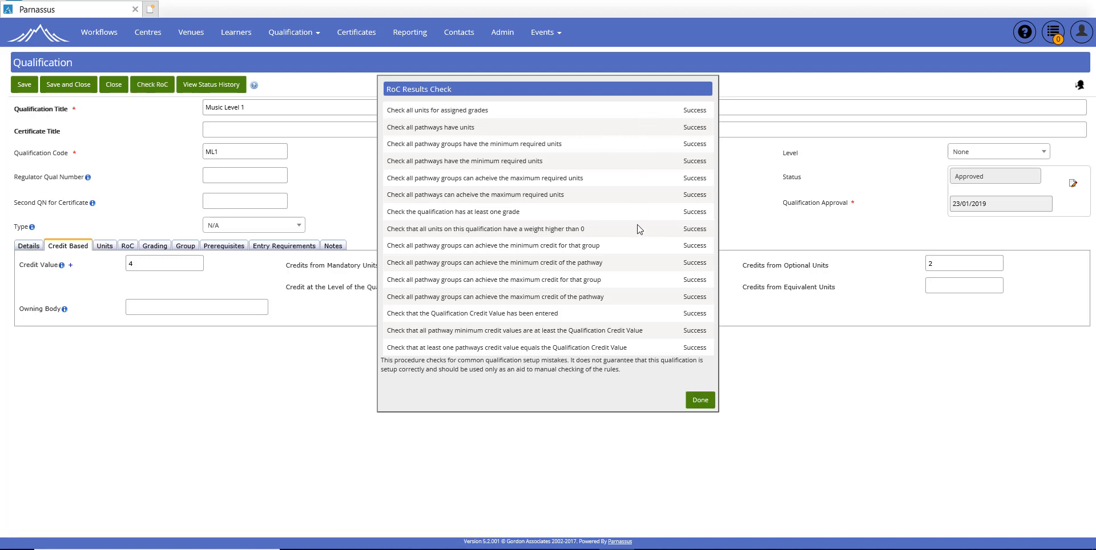
left_click(701, 401)
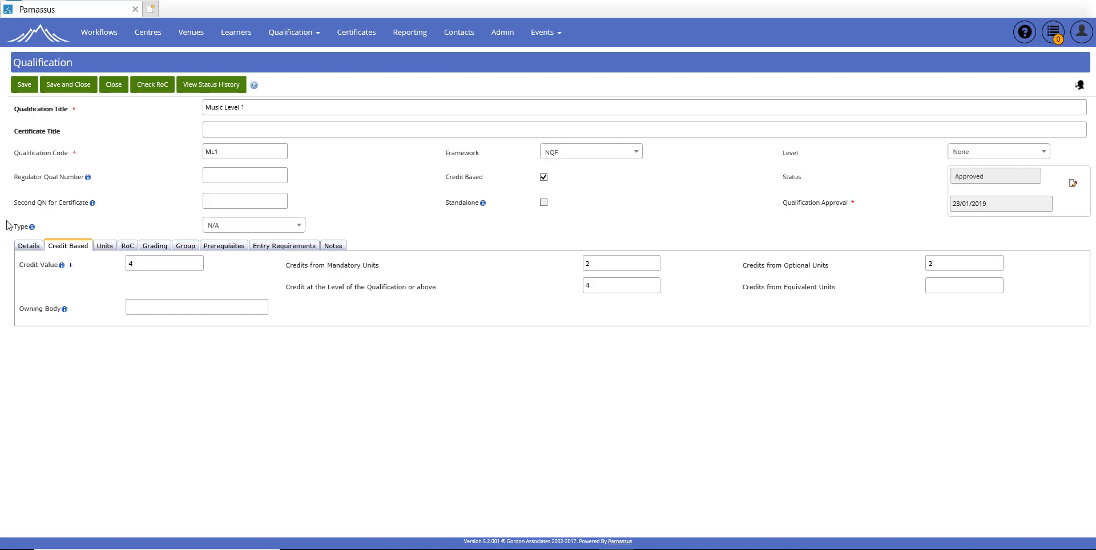
left_click(29, 247)
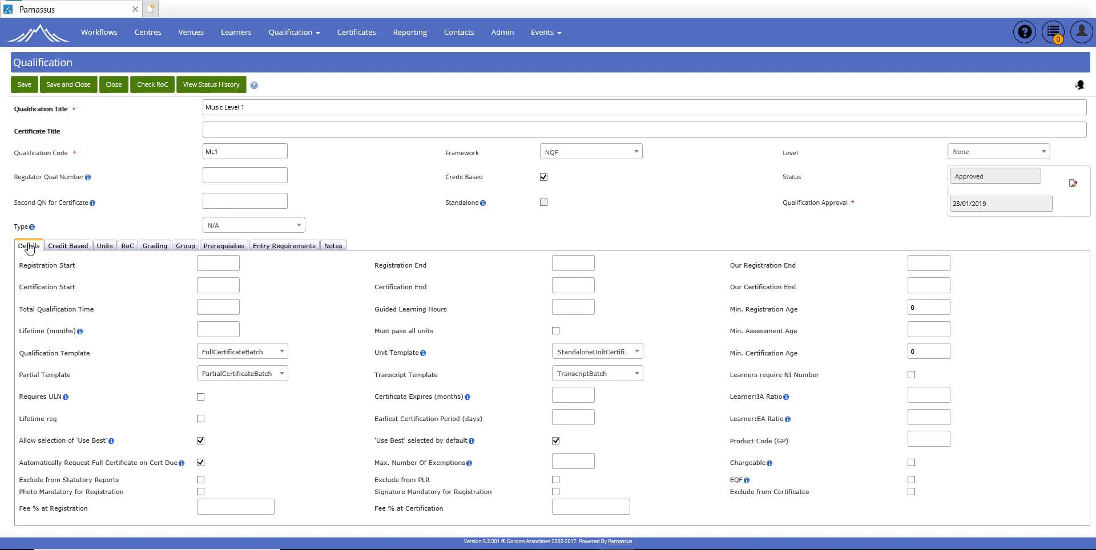